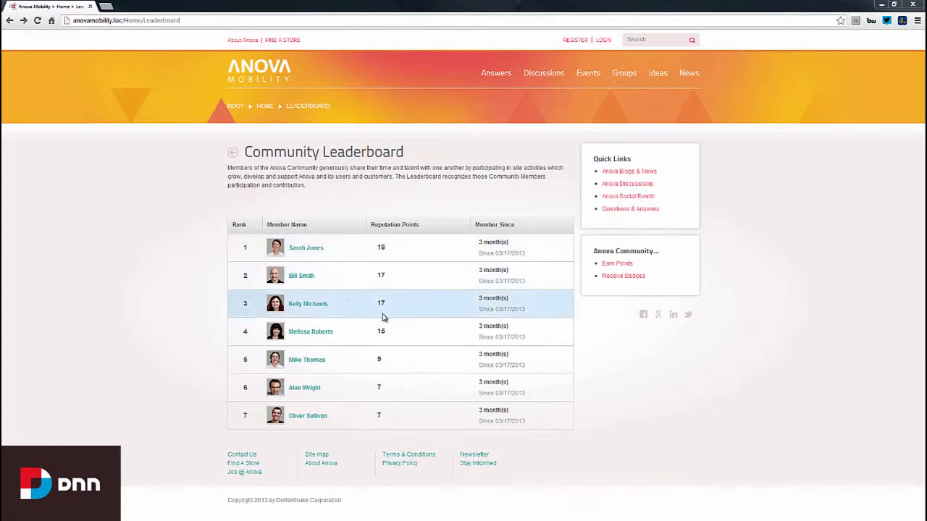
# Step: Open the Earn Points page under Anova Community and scroll through the Community Activities table
pyautogui.click(614, 264)
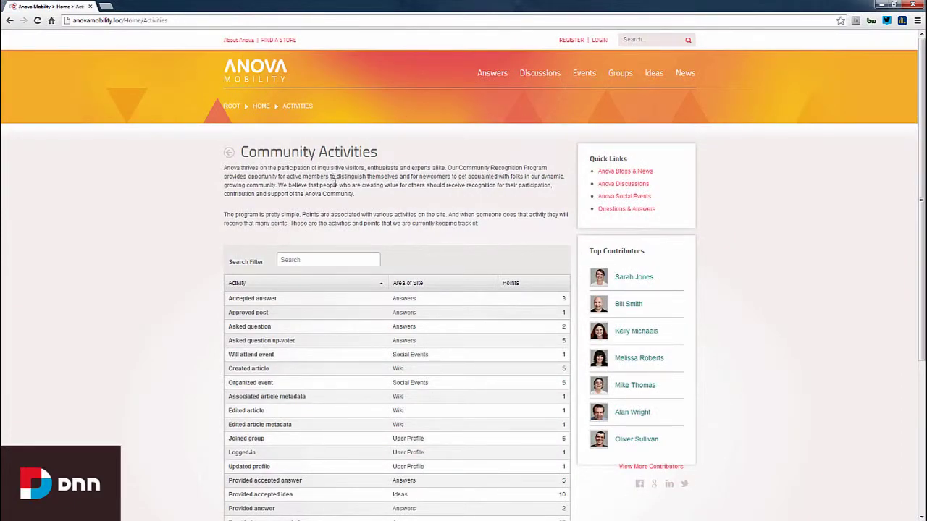
pyautogui.scroll(-5, 335, 183)
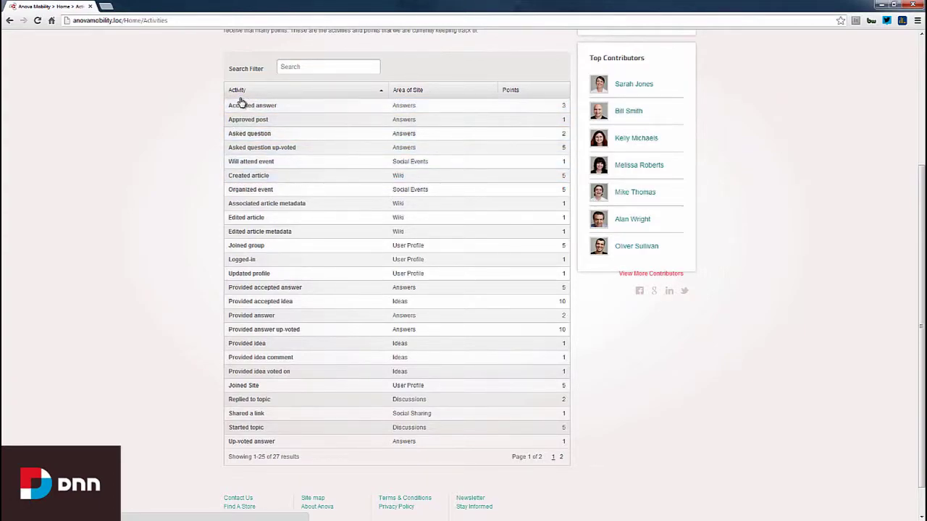
pyautogui.scroll(5, 243, 271)
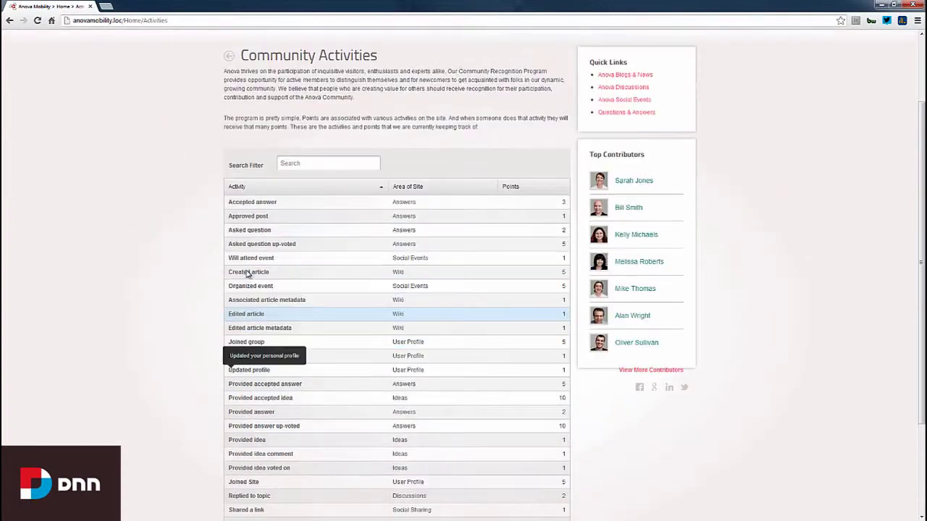
# Step: Log in to the site with the administrator username and password
pyautogui.click(600, 40)
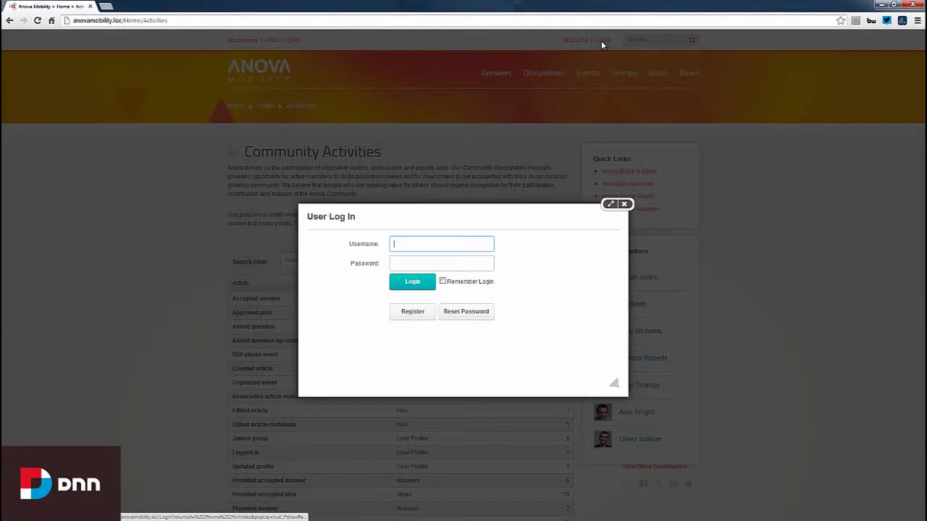
pyautogui.write('host')
pyautogui.press('Tab')
pyautogui.write('dnnhost')
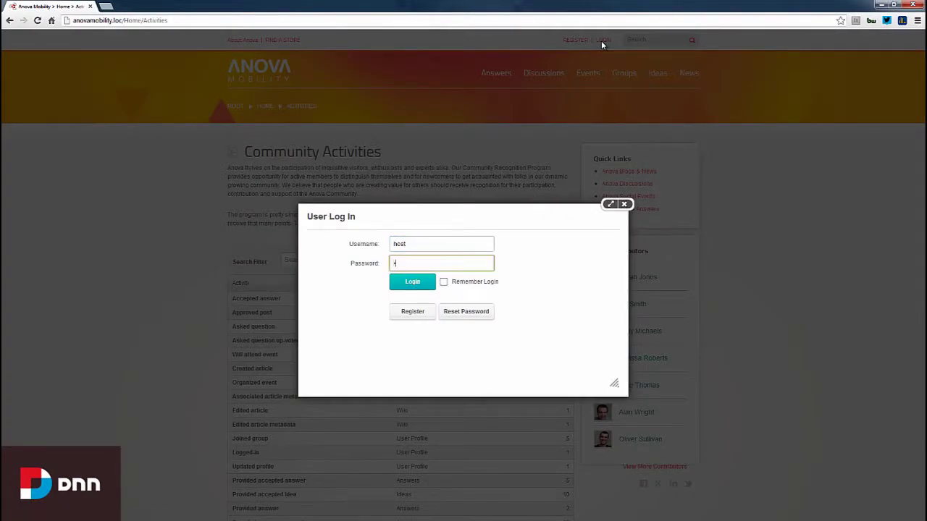
pyautogui.press('Return')
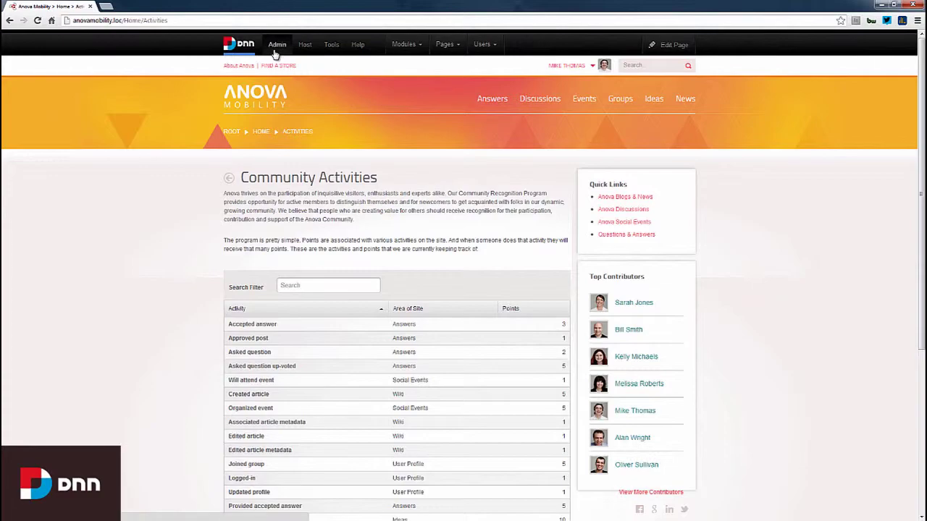
# Step: Go to Admin > Advanced > Gaming Mechanics to reach Scoring Management
pyautogui.moveTo(275, 54)
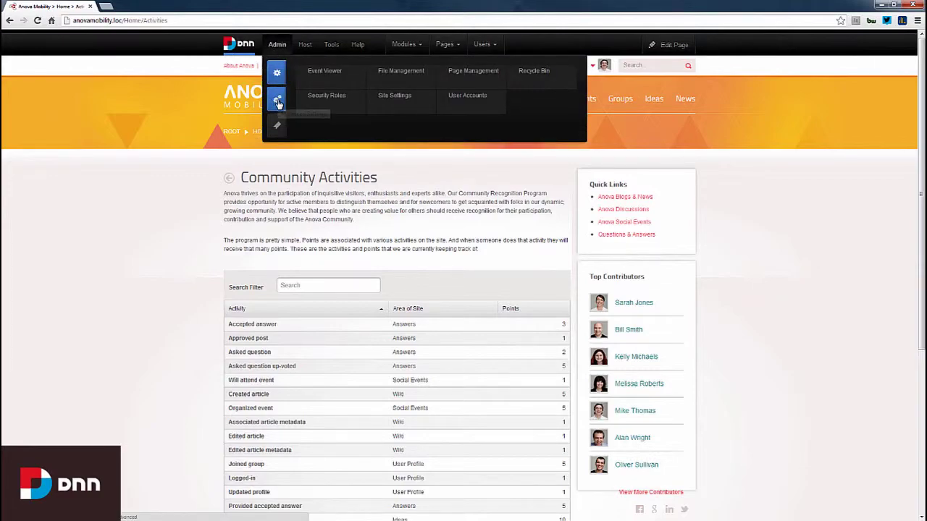
pyautogui.moveTo(277, 98)
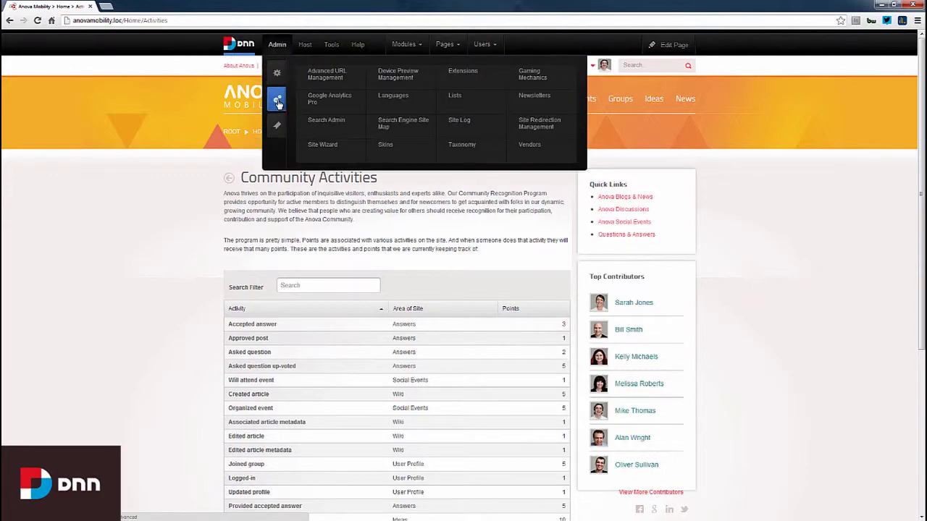
pyautogui.click(533, 82)
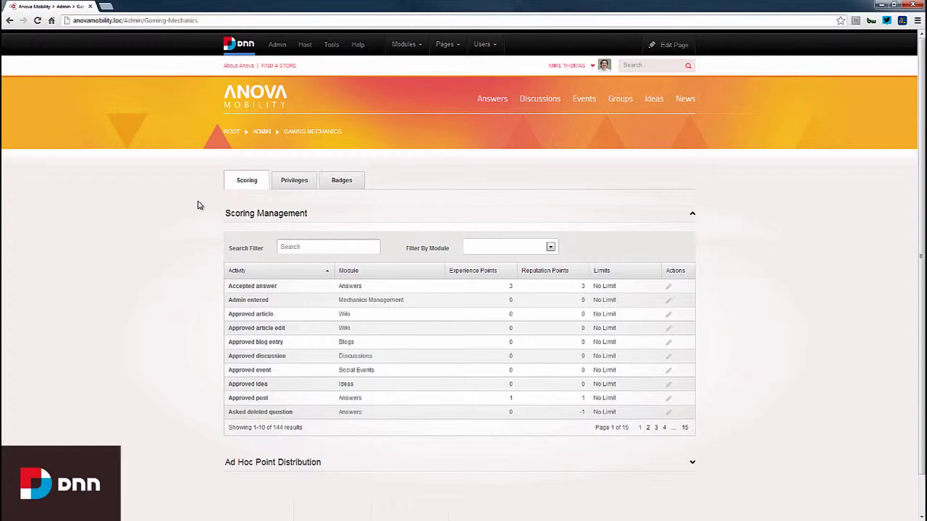
# Step: Filter the Scoring Management table by the Blogs module, leaving 12 blog activities
pyautogui.scroll(-1, 199, 206)
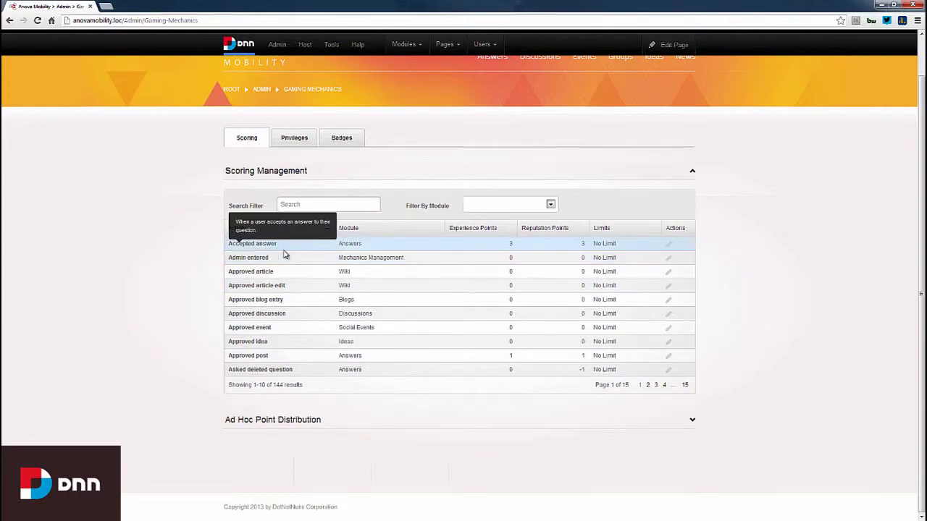
pyautogui.click(551, 206)
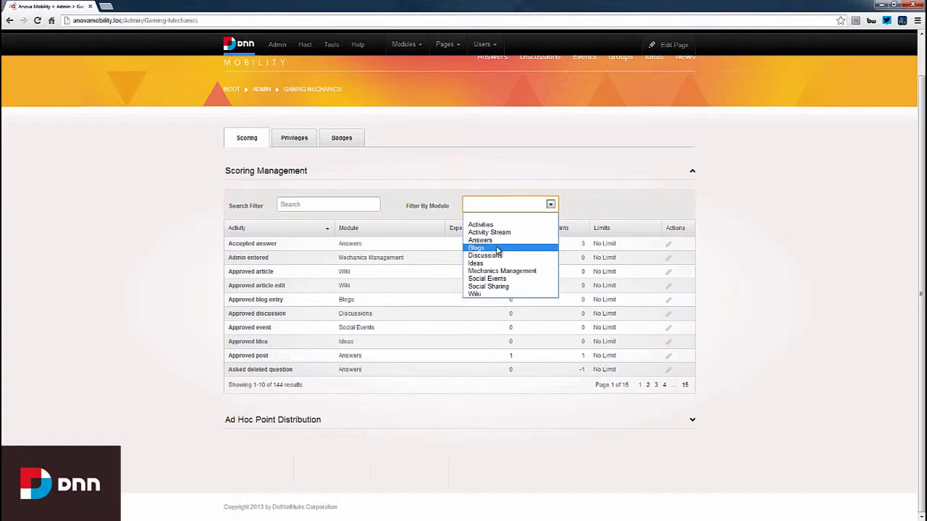
pyautogui.click(498, 249)
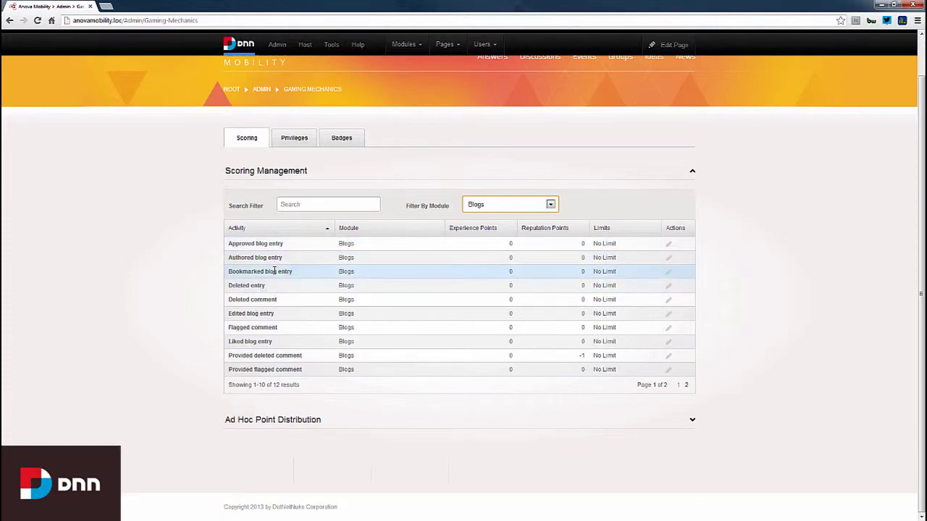
pyautogui.moveTo(258, 244)
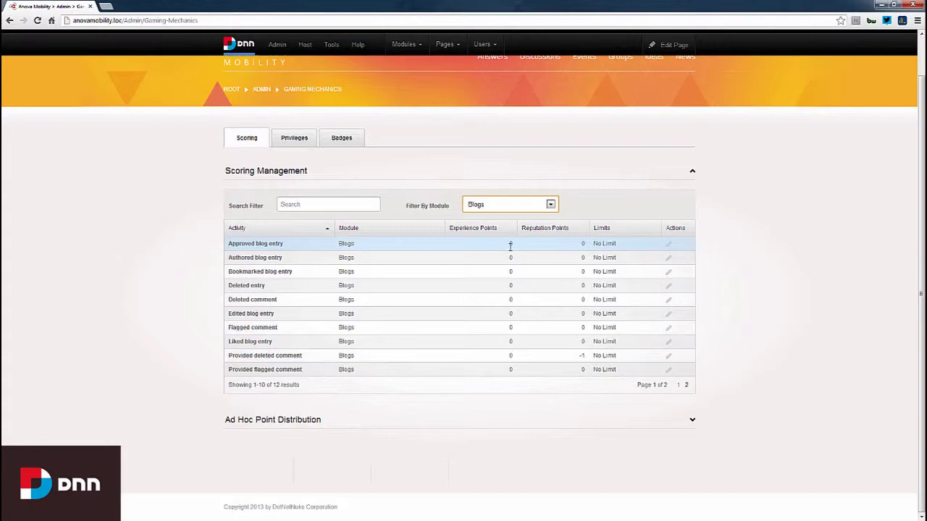
# Step: Open Approved blog entry's scoring editor and review its points, maximum times and timeframe fields
pyautogui.click(668, 246)
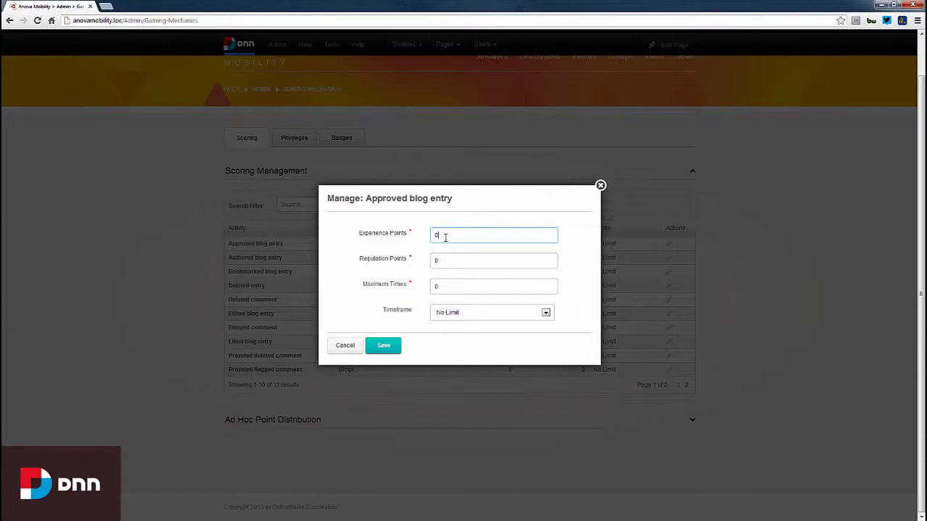
pyautogui.click(450, 259)
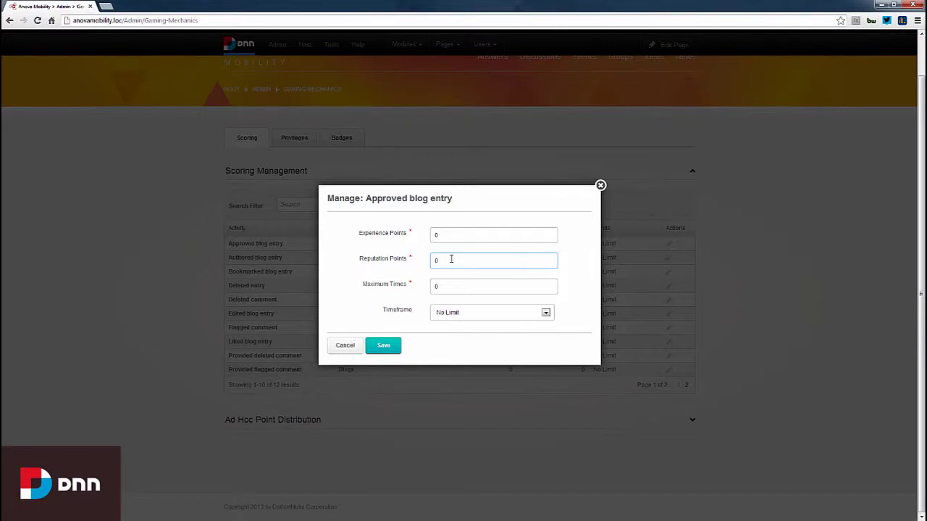
pyautogui.click(448, 232)
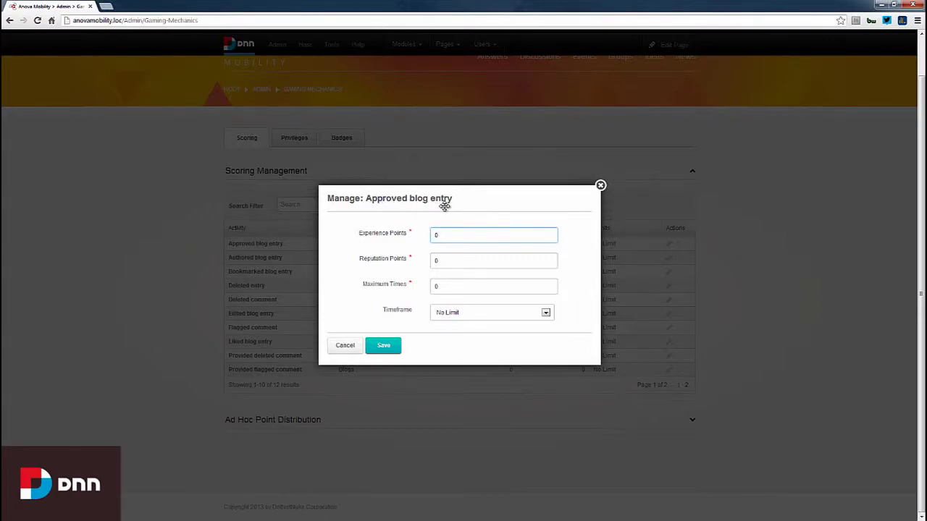
pyautogui.click(435, 289)
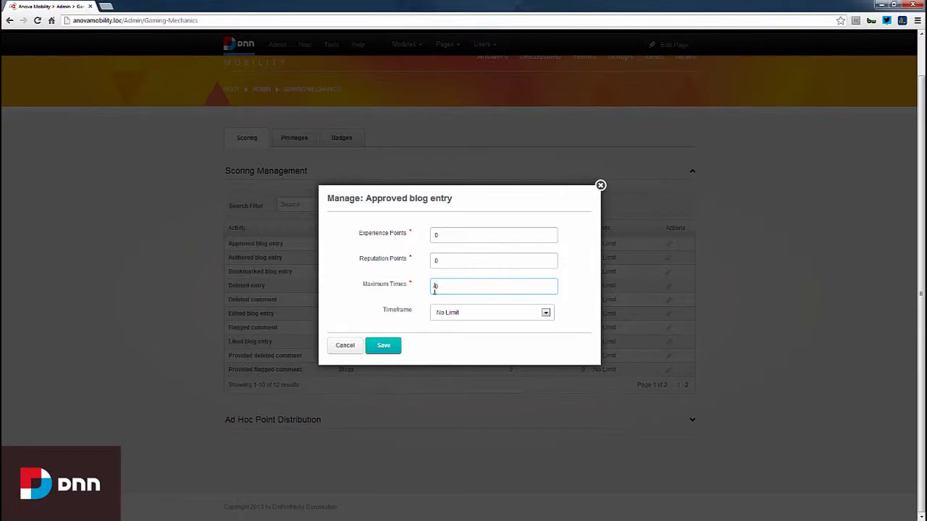
pyautogui.click(451, 313)
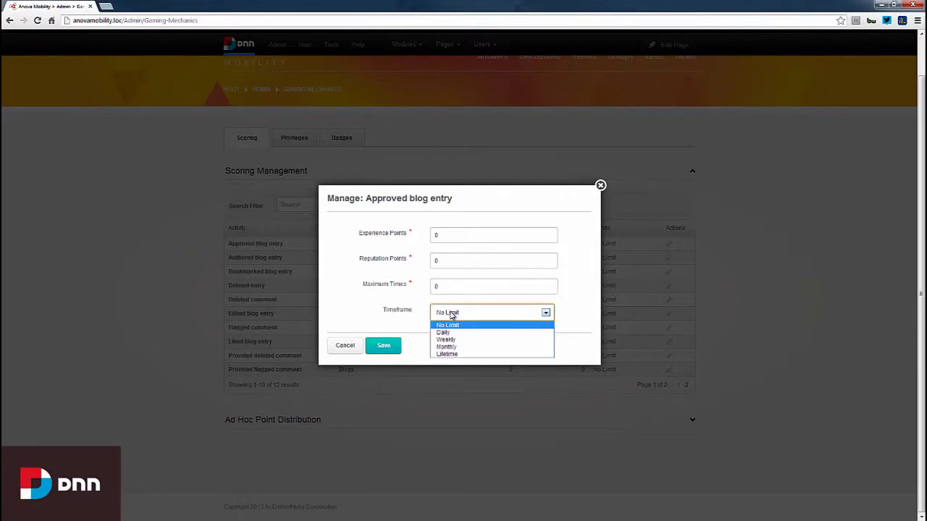
# Step: Set Approved blog entry to 5 experience and 5 reputation points, 10 times weekly, and save
pyautogui.doubleClick(441, 237)
pyautogui.write('5')
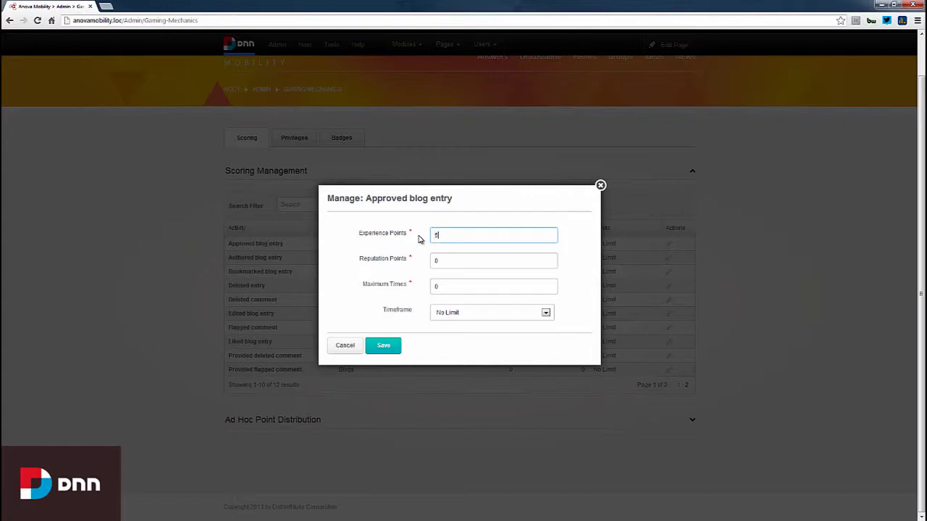
pyautogui.press('Tab')
pyautogui.write('5')
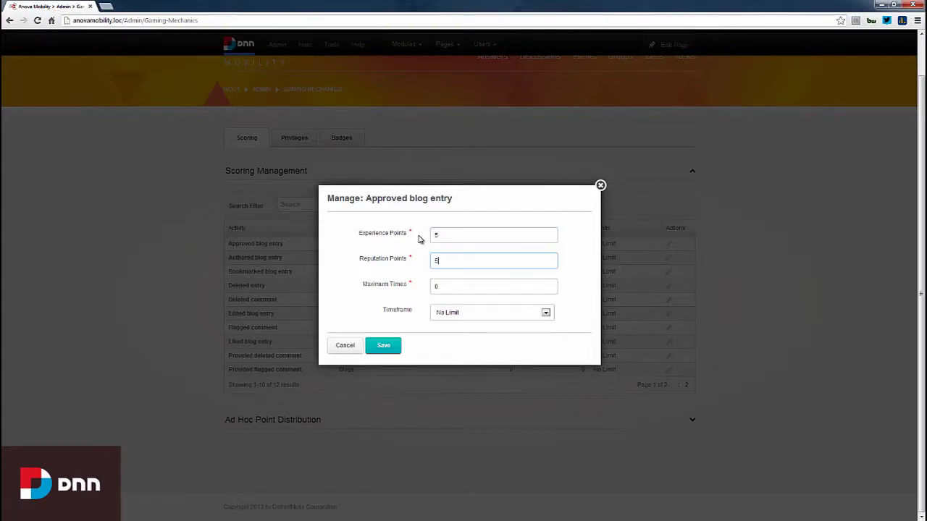
pyautogui.click(435, 290)
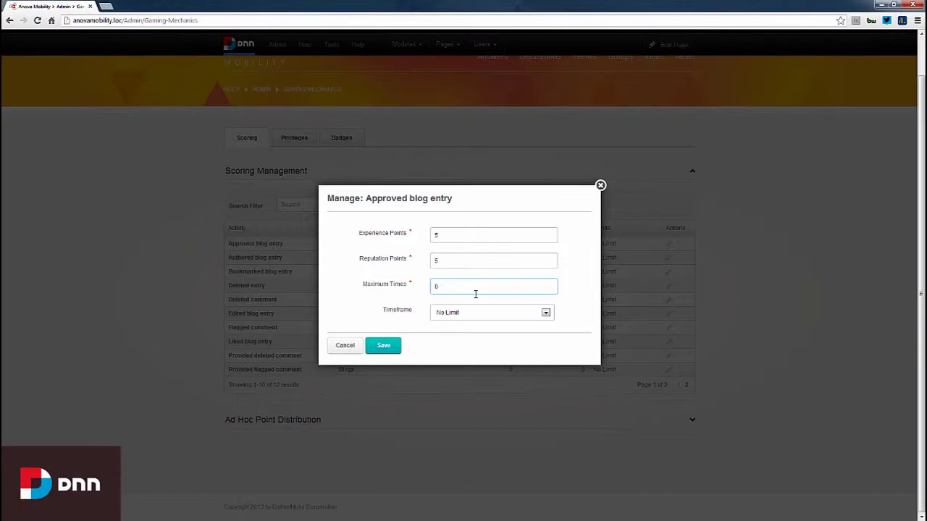
pyautogui.write('1')
pyautogui.click(472, 314)
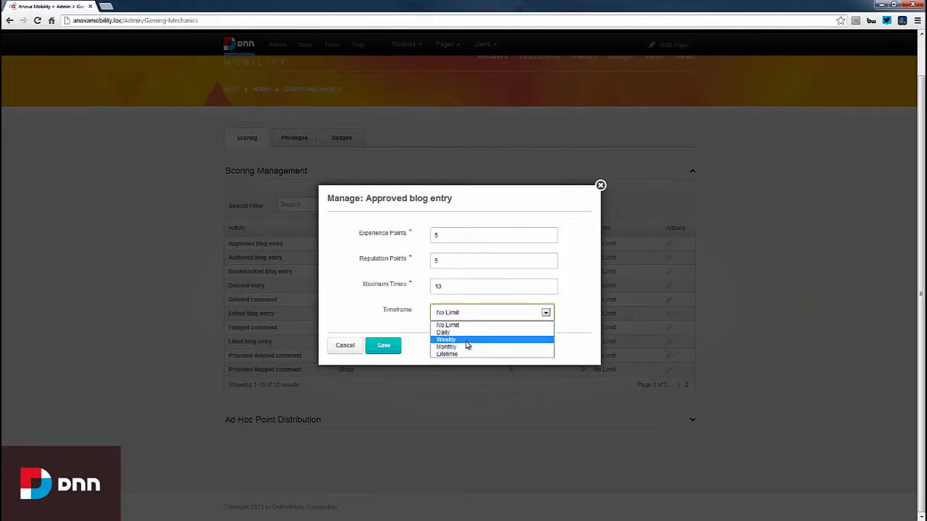
pyautogui.click(465, 339)
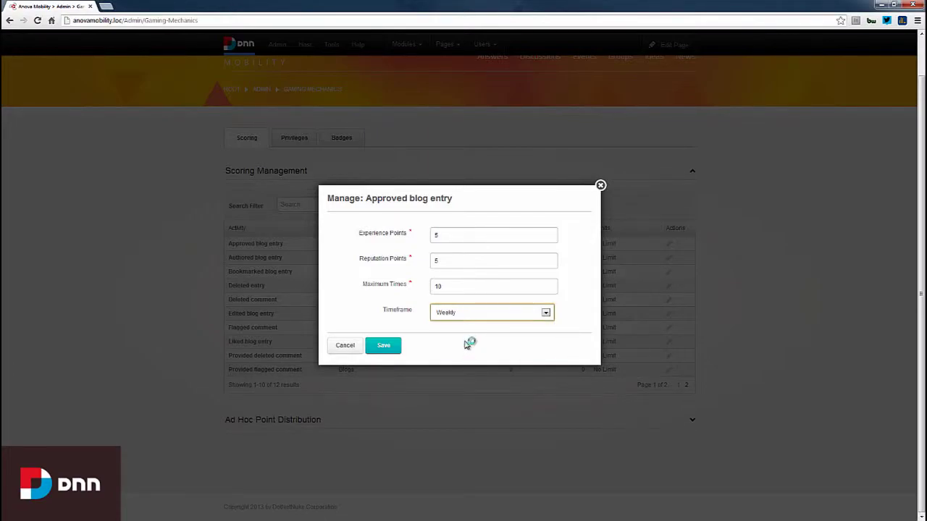
pyautogui.click(383, 345)
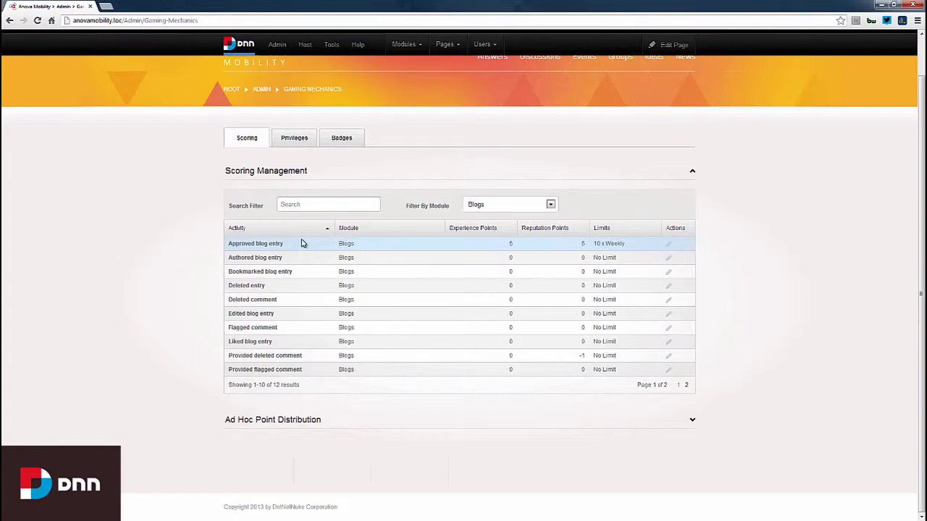
# Step: Set Filter By Module to the blank option so all 144 activities are listed
pyautogui.moveTo(244, 243)
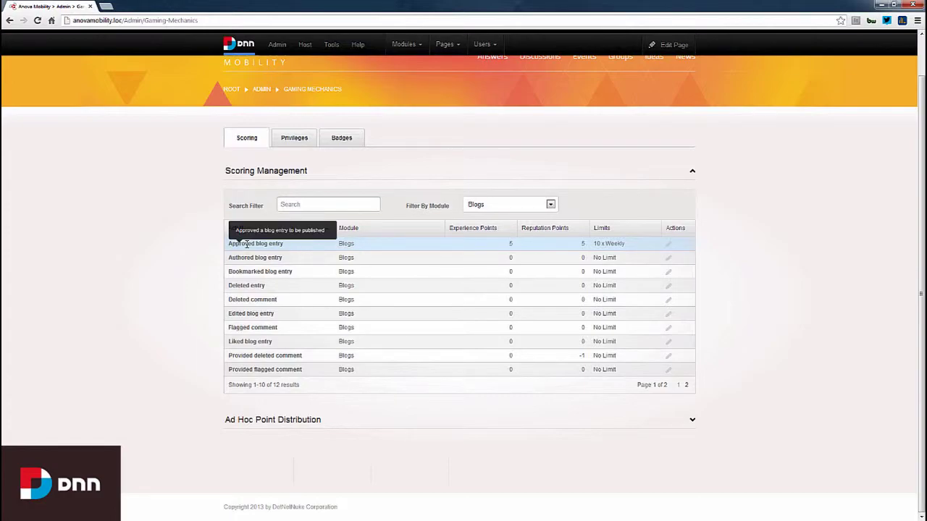
pyautogui.click(550, 207)
pyautogui.click(512, 240)
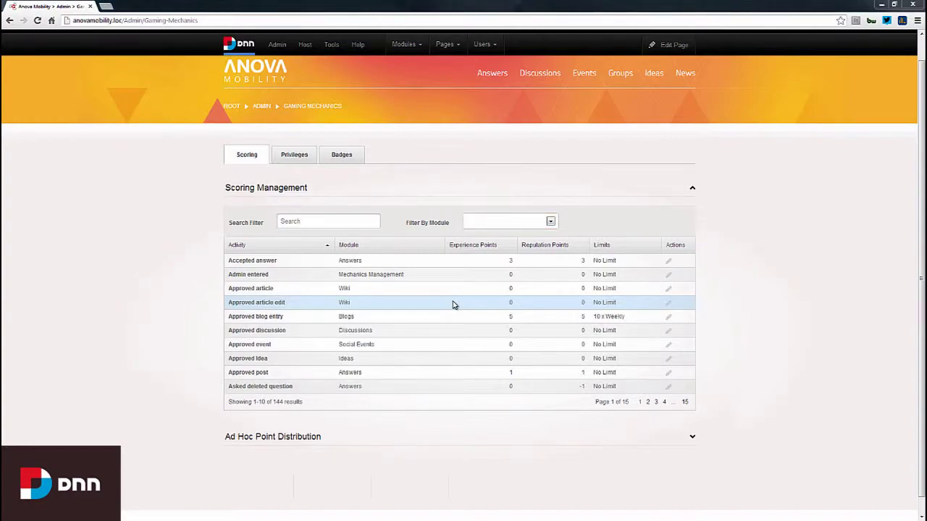
# Step: In Ad Hoc Point Distribution, look up the member showing 70 experience and 60 reputation points
pyautogui.click(408, 441)
pyautogui.scroll(-2, 363, 412)
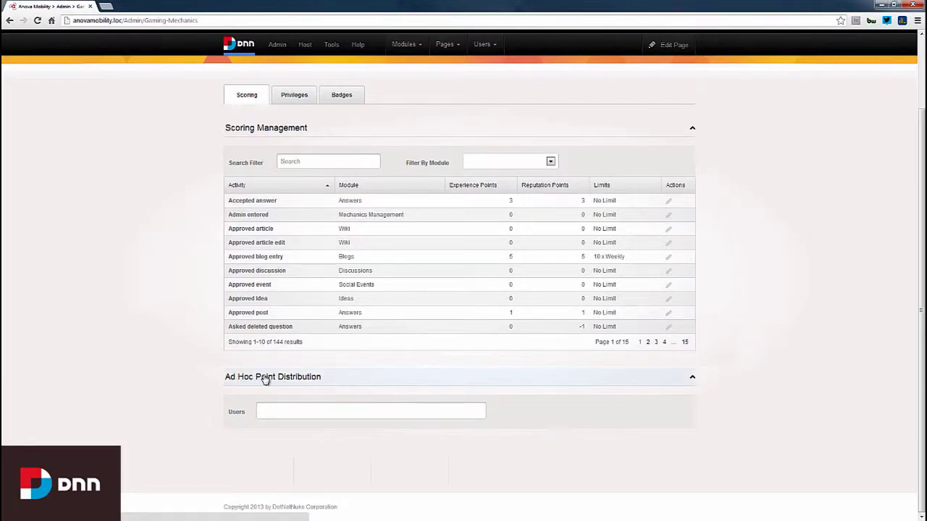
pyautogui.click(262, 412)
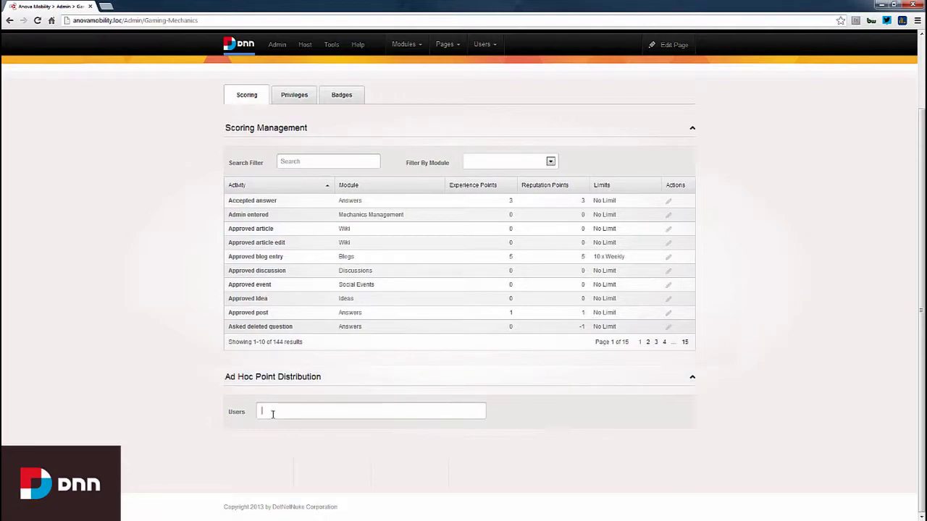
pyautogui.write('oli')
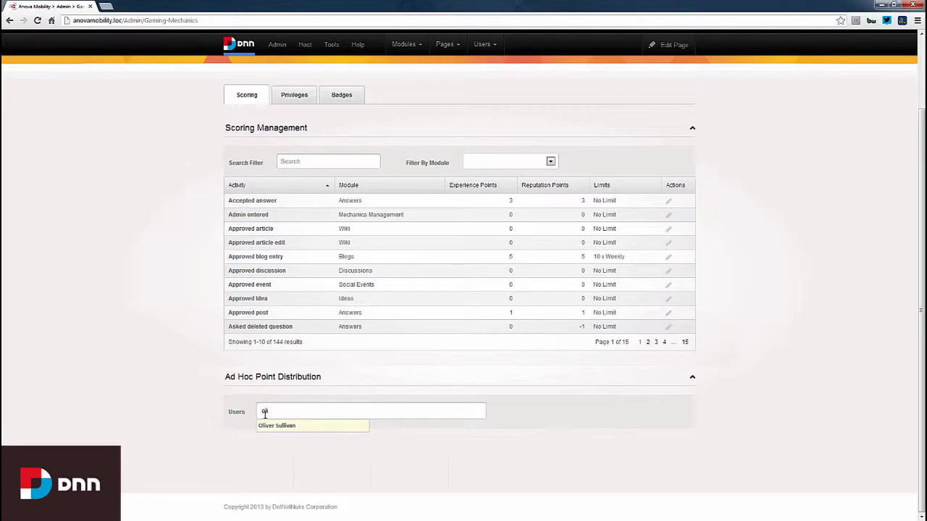
pyautogui.click(271, 428)
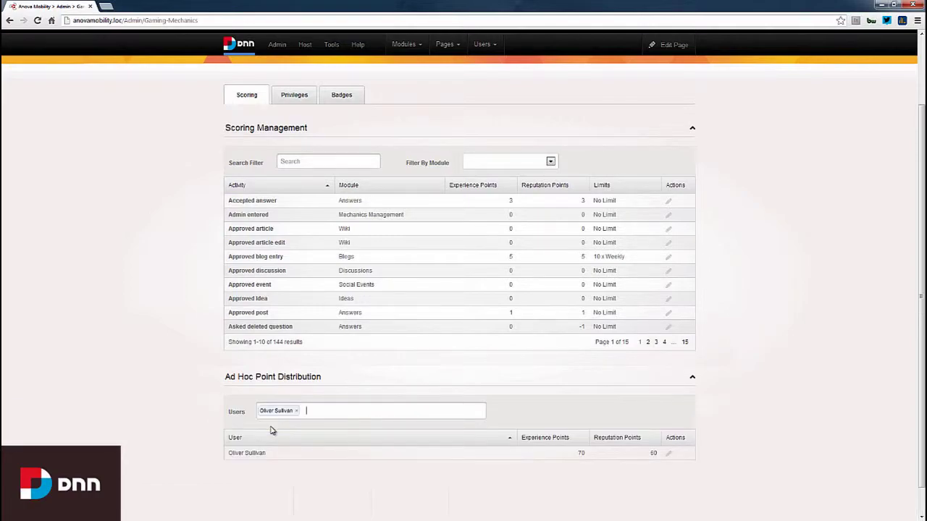
pyautogui.scroll(-1, 279, 418)
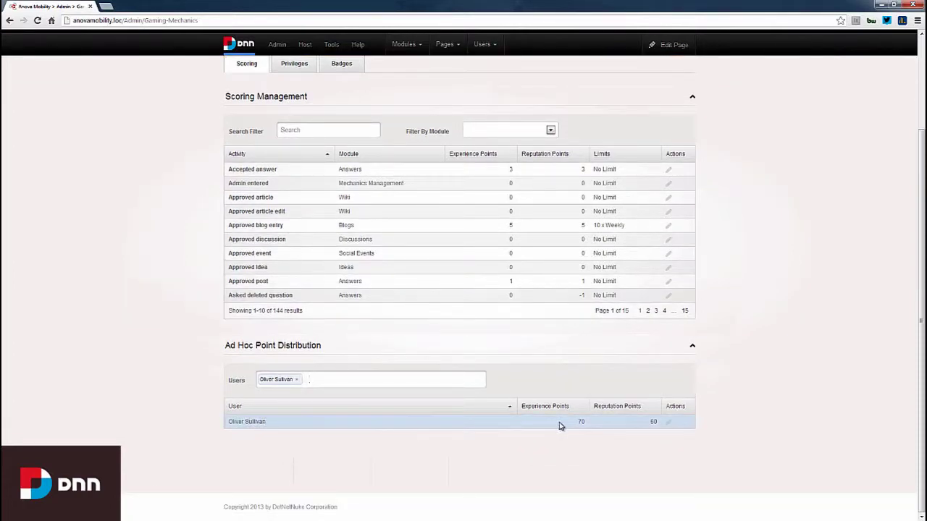
pyautogui.click(669, 420)
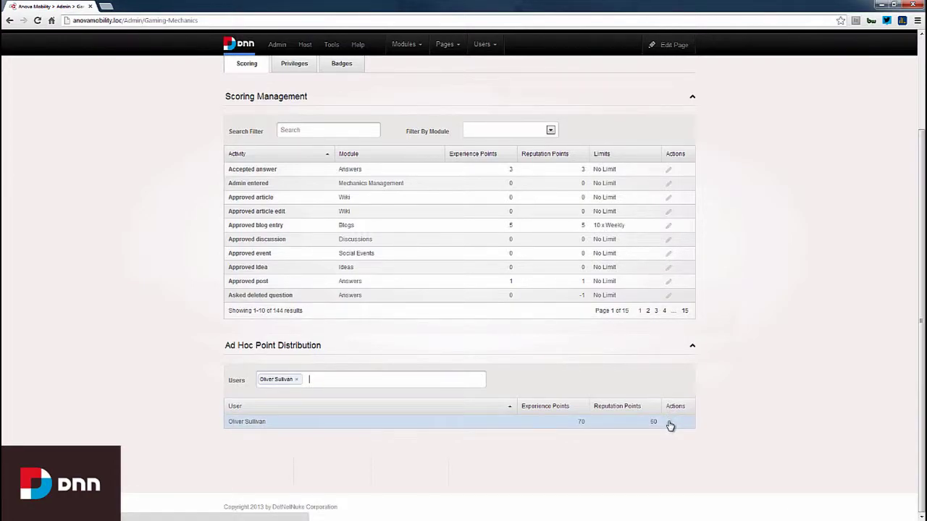
# Step: Change the member's points from 70/60 to 75 experience and 70 reputation, and save
pyautogui.click(670, 425)
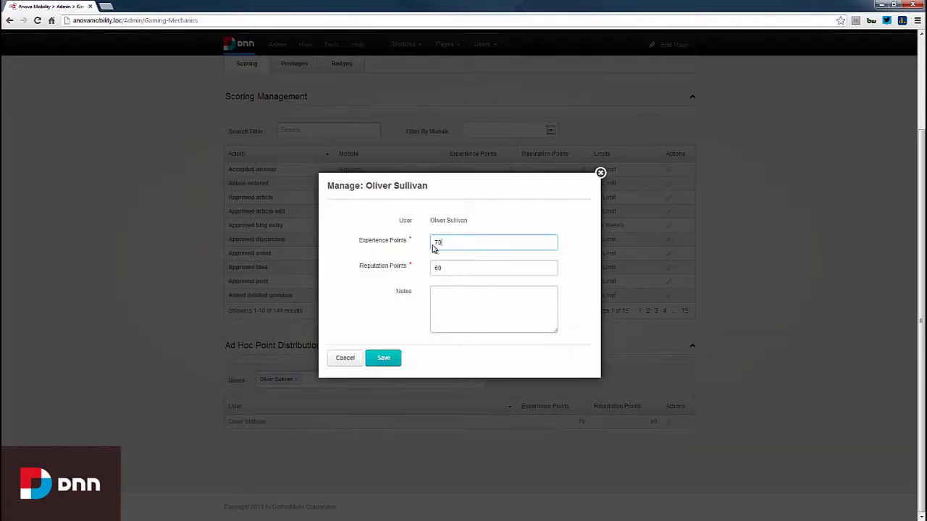
pyautogui.moveTo(453, 241); pyautogui.dragTo(427, 245)
pyautogui.write('75')
pyautogui.press('Tab')
pyautogui.write('70')
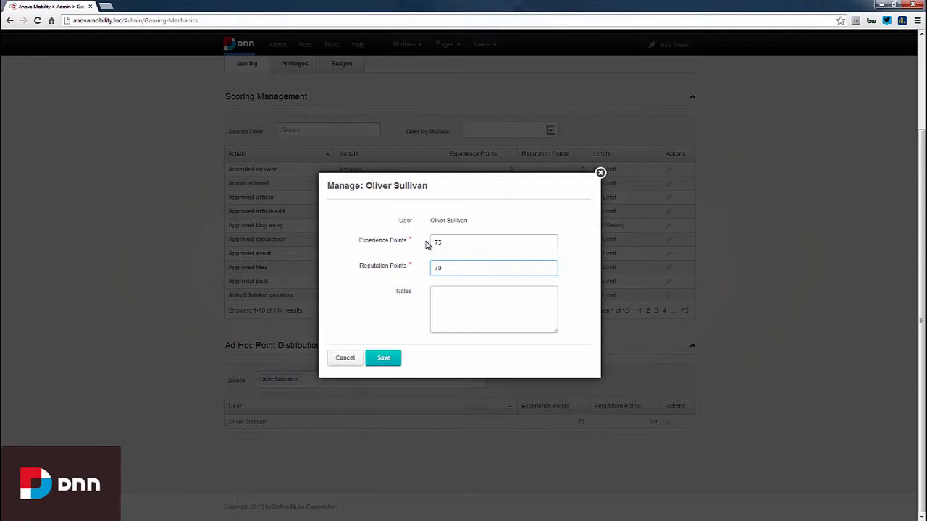
pyautogui.click(452, 305)
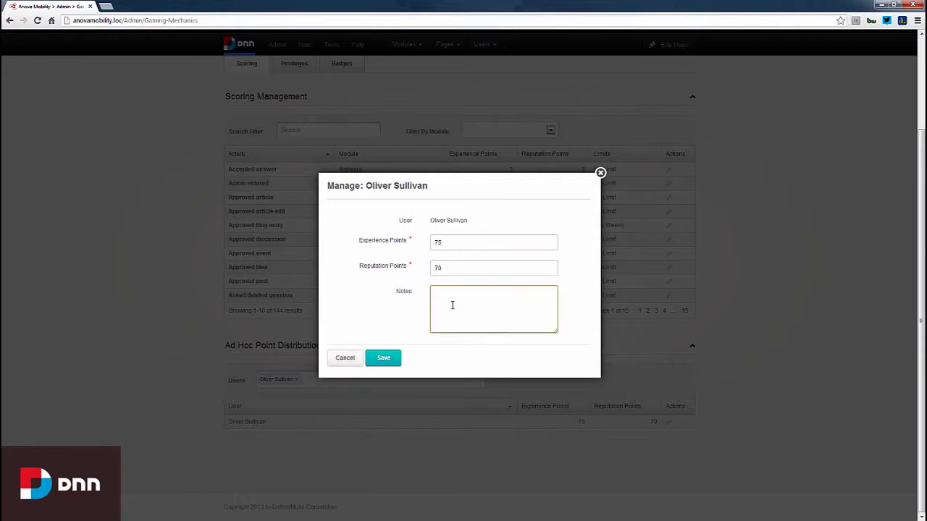
pyautogui.click(385, 358)
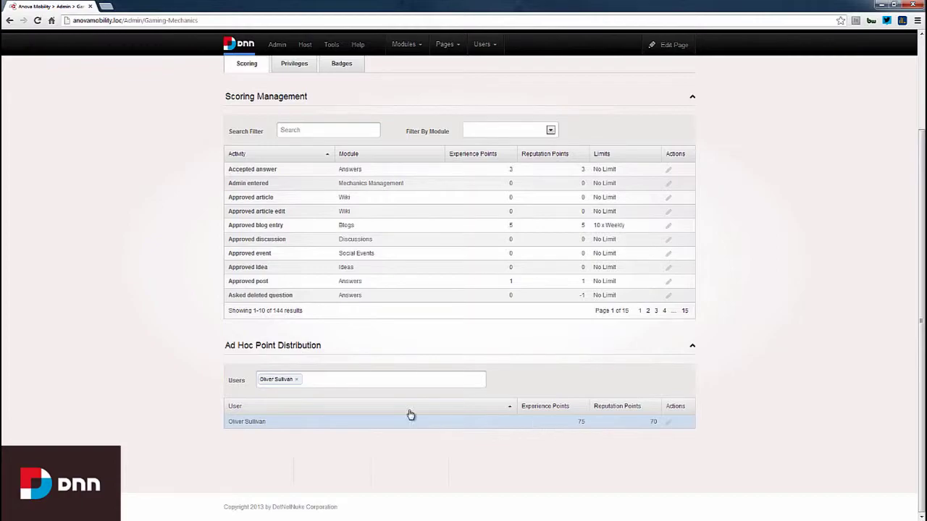
# Step: Remove the member from the Users field and switch to the Privileges tab
pyautogui.click(296, 384)
pyautogui.click(296, 384)
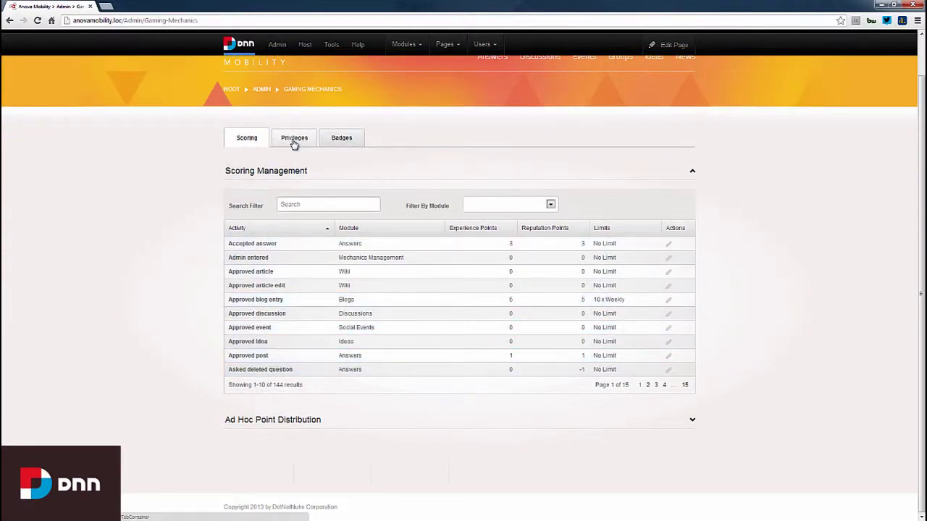
pyautogui.click(293, 143)
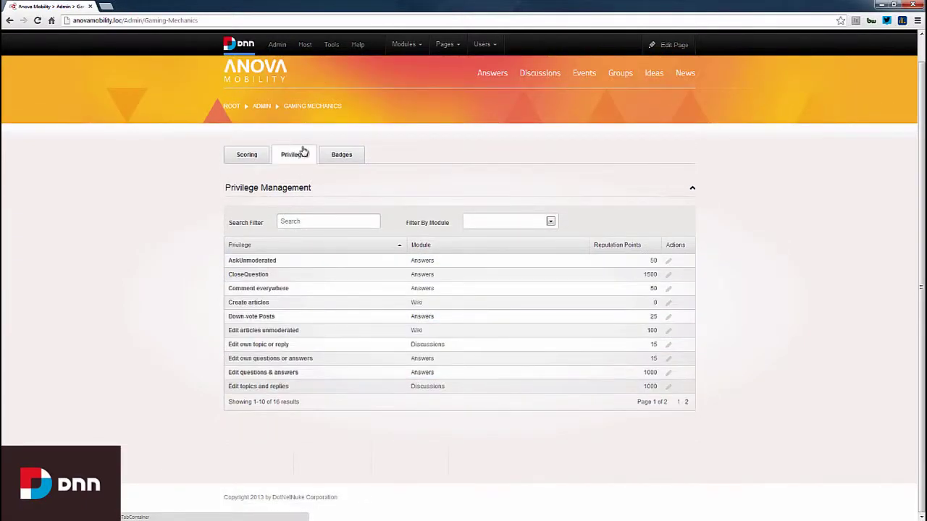
# Step: Filter Privilege Management by the Answers module, showing its 8 privileges
pyautogui.click(551, 222)
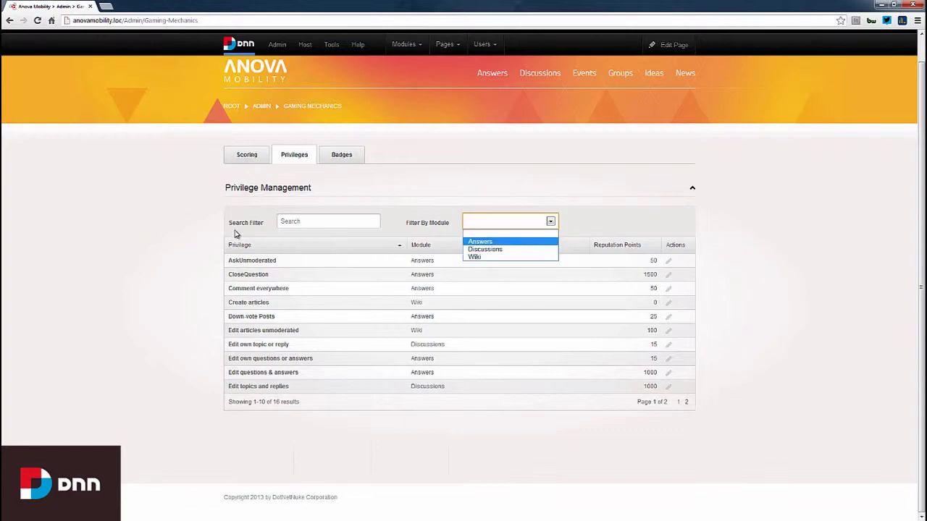
pyautogui.click(206, 246)
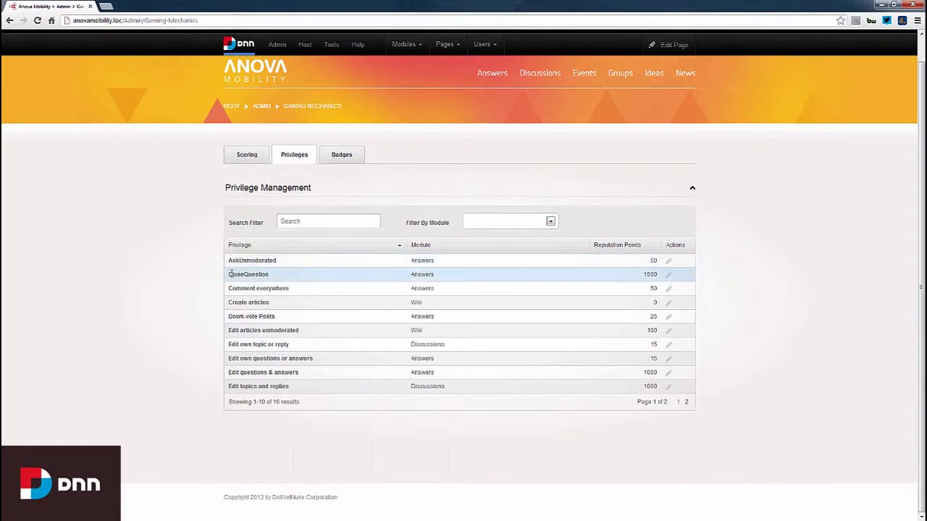
pyautogui.moveTo(256, 289)
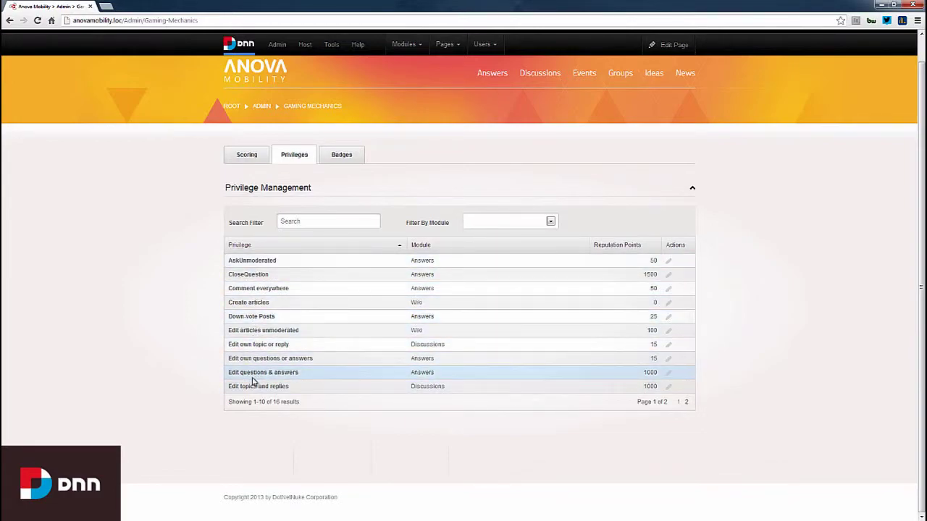
pyautogui.click(550, 222)
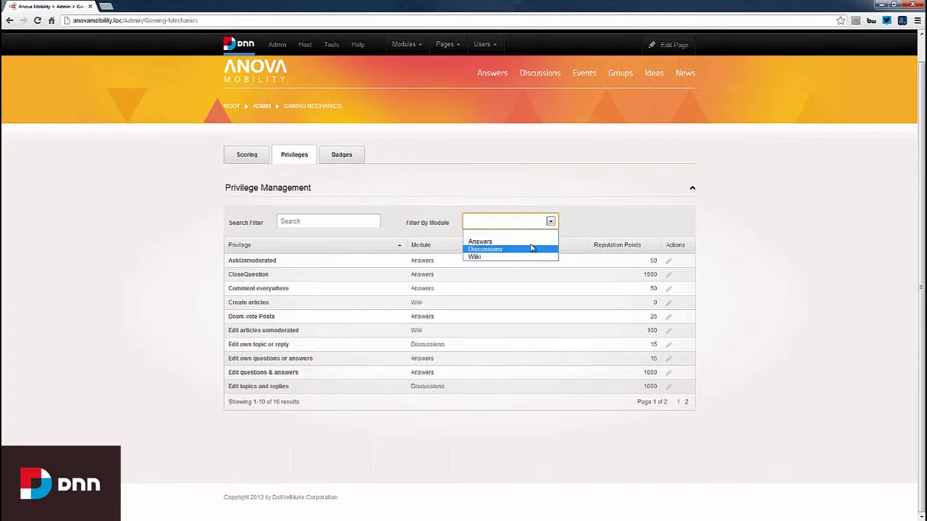
pyautogui.click(531, 241)
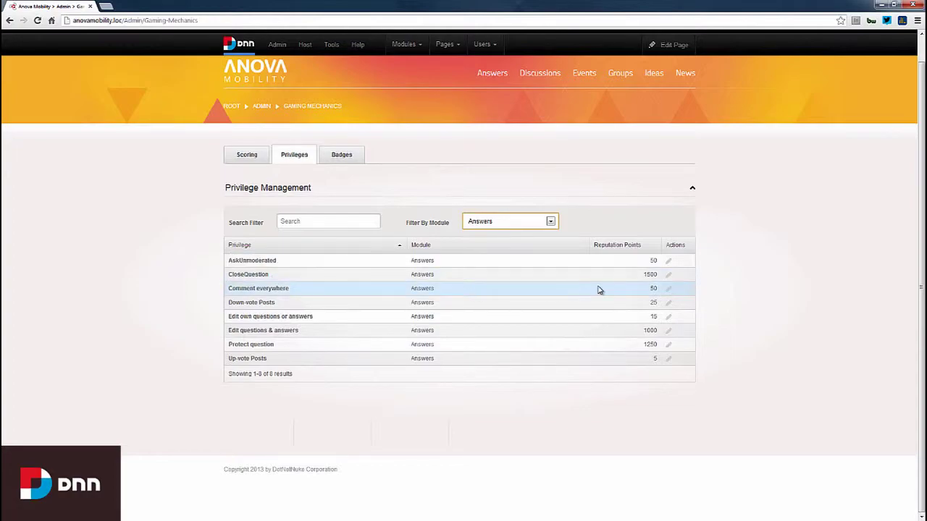
# Step: Change CloseQuestion's required reputation points from 1500 to 800 and save
pyautogui.click(668, 274)
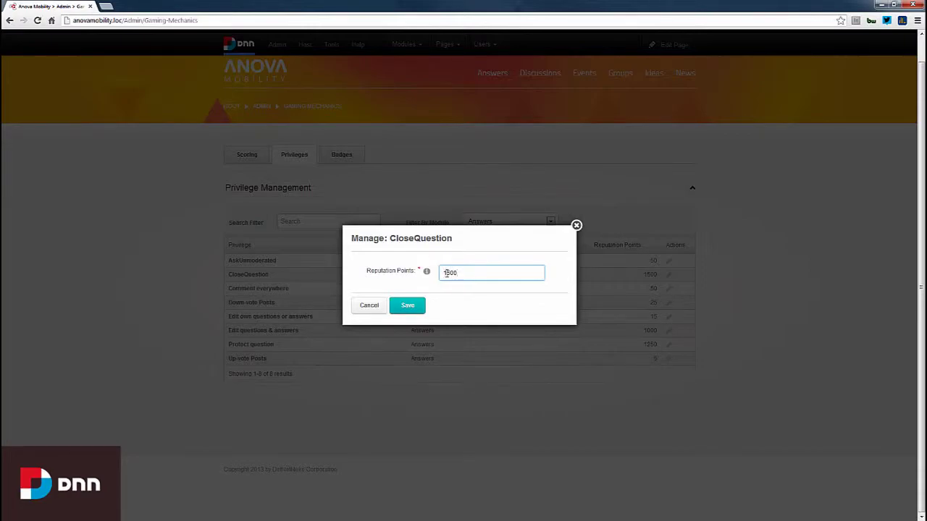
pyautogui.moveTo(449, 273); pyautogui.dragTo(437, 276)
pyautogui.press('BackSpace')
pyautogui.write('8')
pyautogui.click(409, 305)
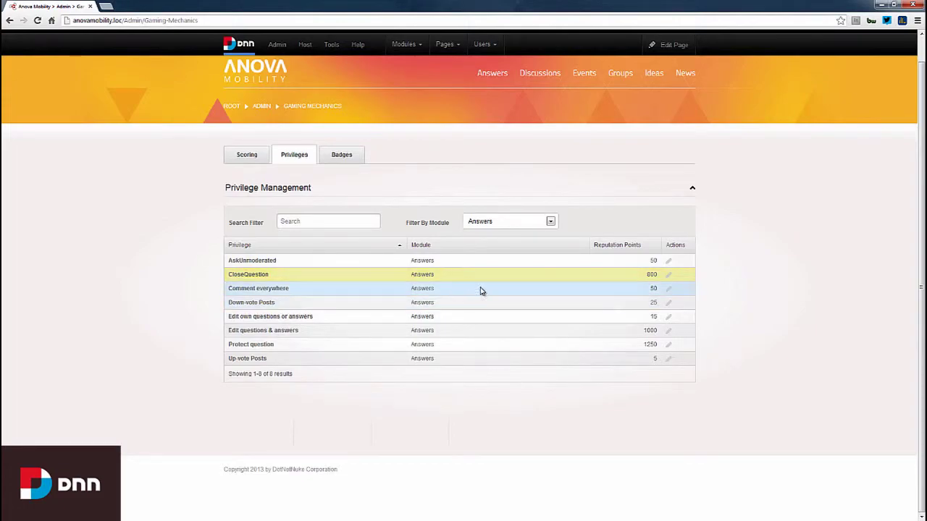